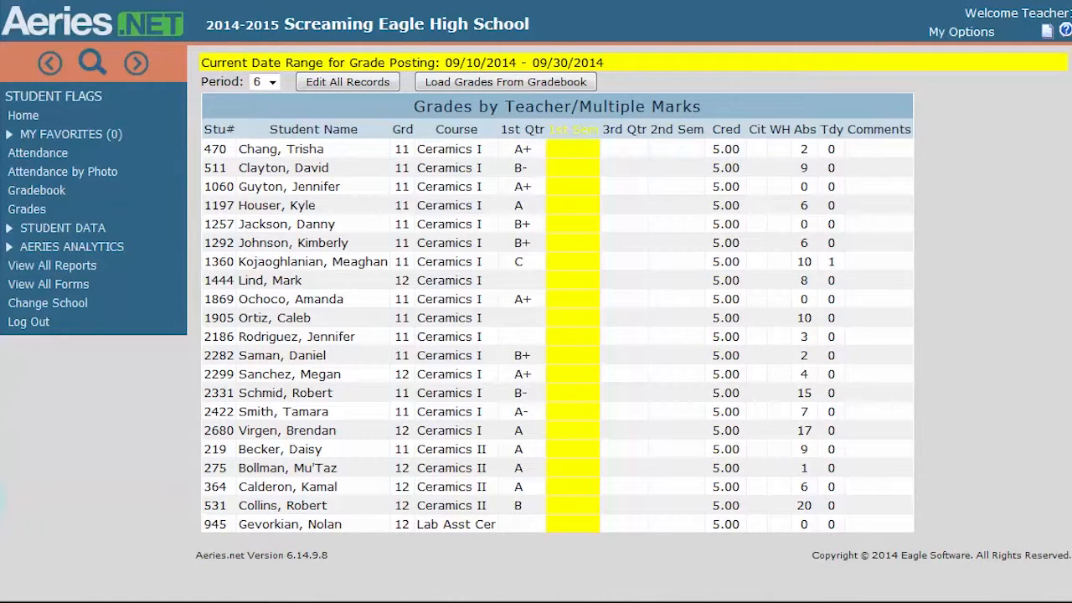
# Open the grades page and display the class list for period 6
pyautogui.click(27, 211)
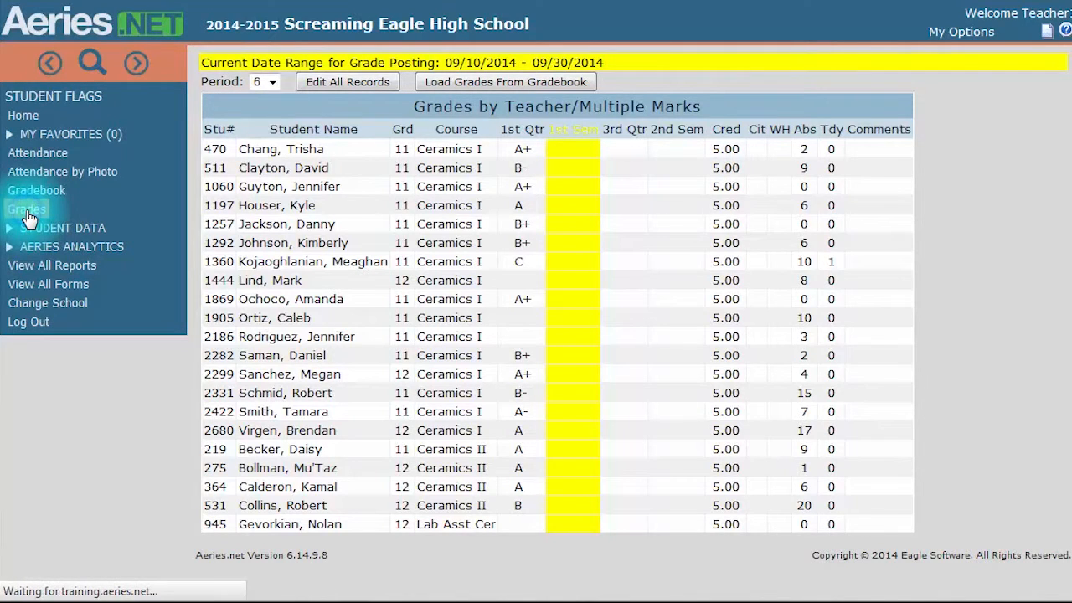
pyautogui.click(271, 81)
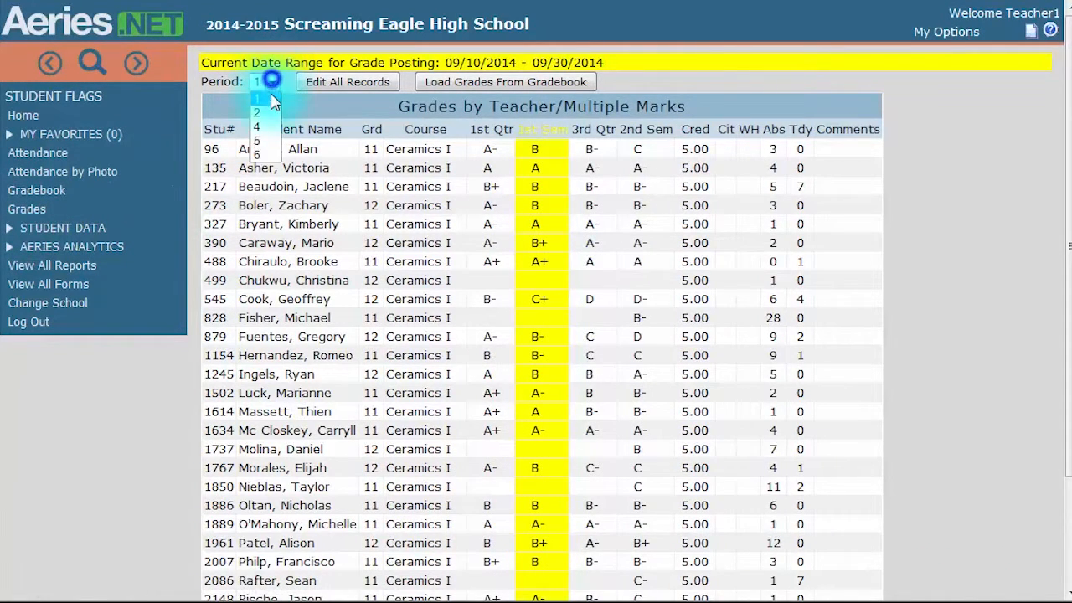
pyautogui.click(269, 152)
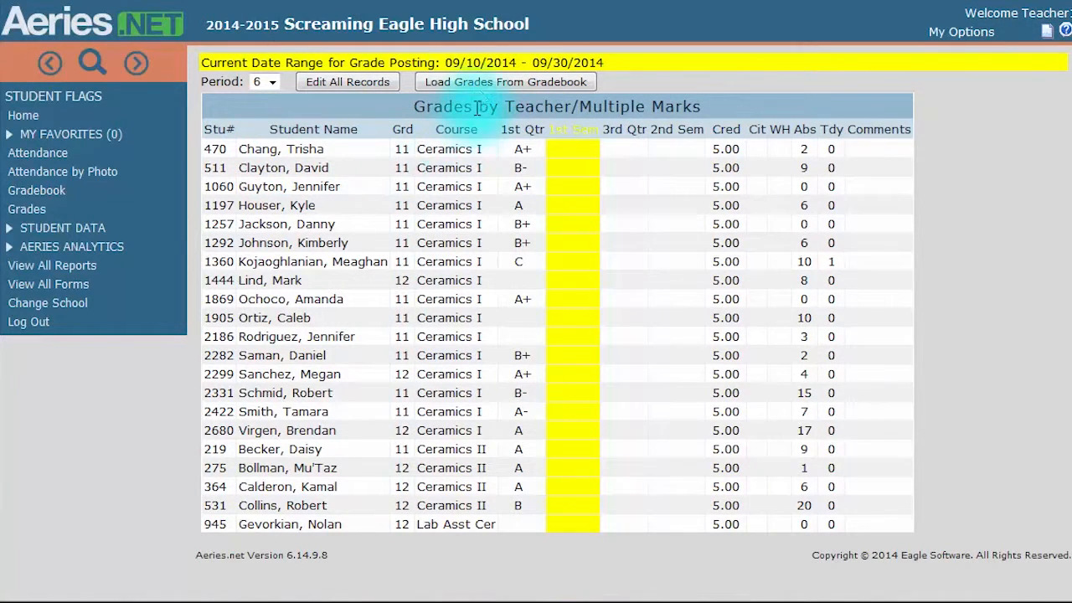
# Start loading period 6 grades from the gradebook, weighting Ceramics I - Spring at 0 and Ceramics I - Fall at 100 percent of the overall mark
pyautogui.click(478, 82)
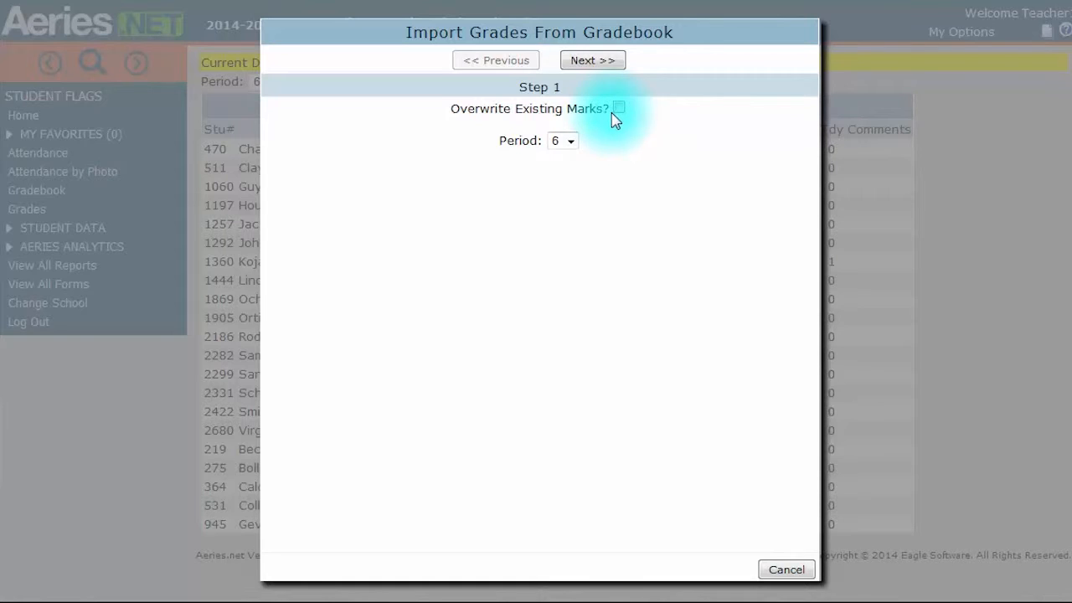
pyautogui.click(589, 65)
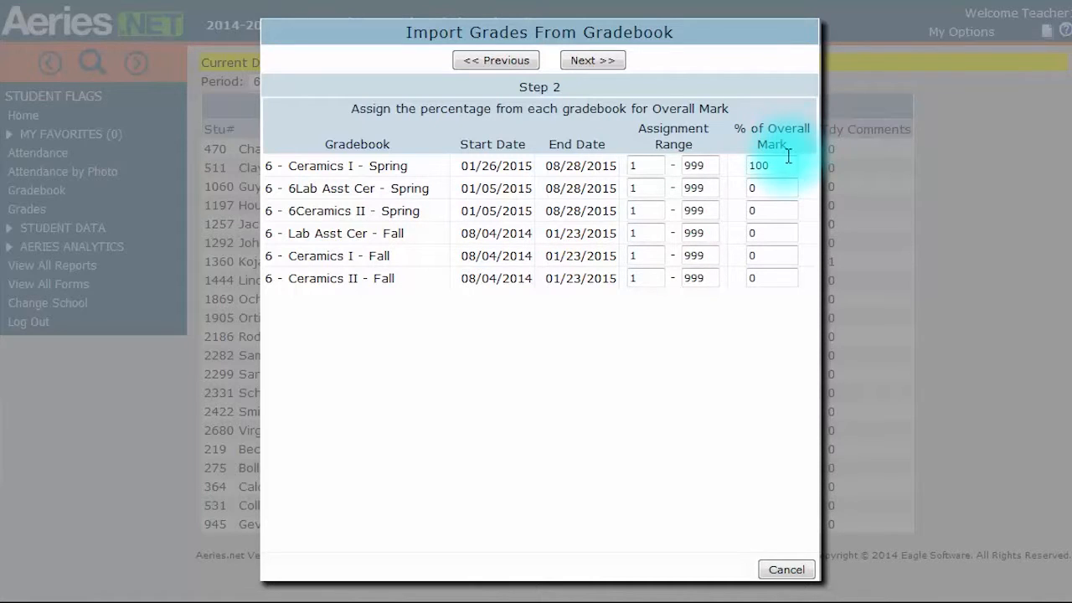
pyautogui.moveTo(790, 165); pyautogui.dragTo(718, 172)
pyautogui.write('0')
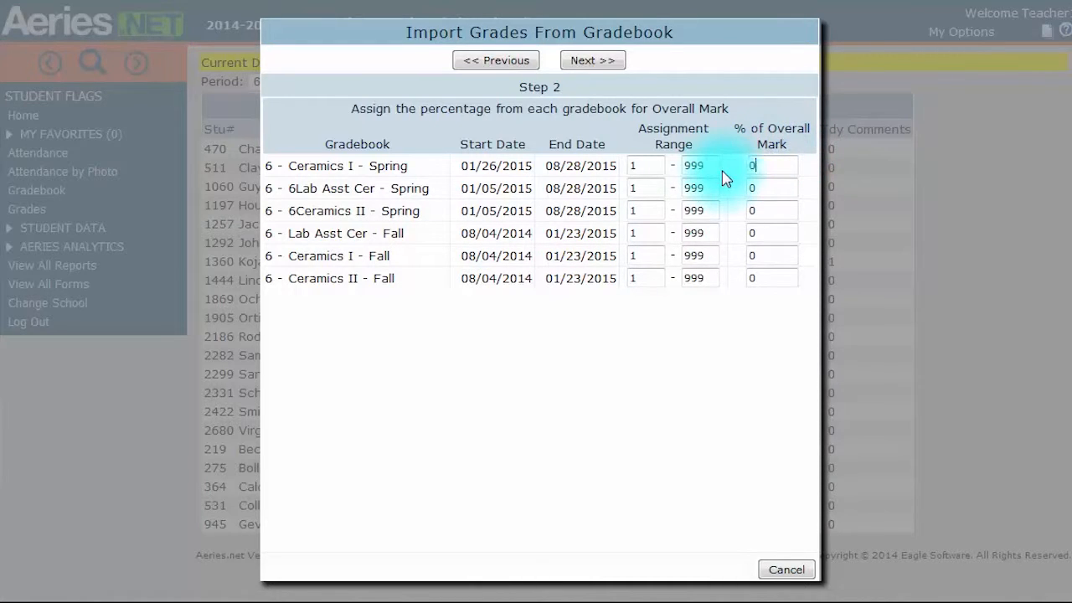
pyautogui.doubleClick(772, 257)
pyautogui.write('100')
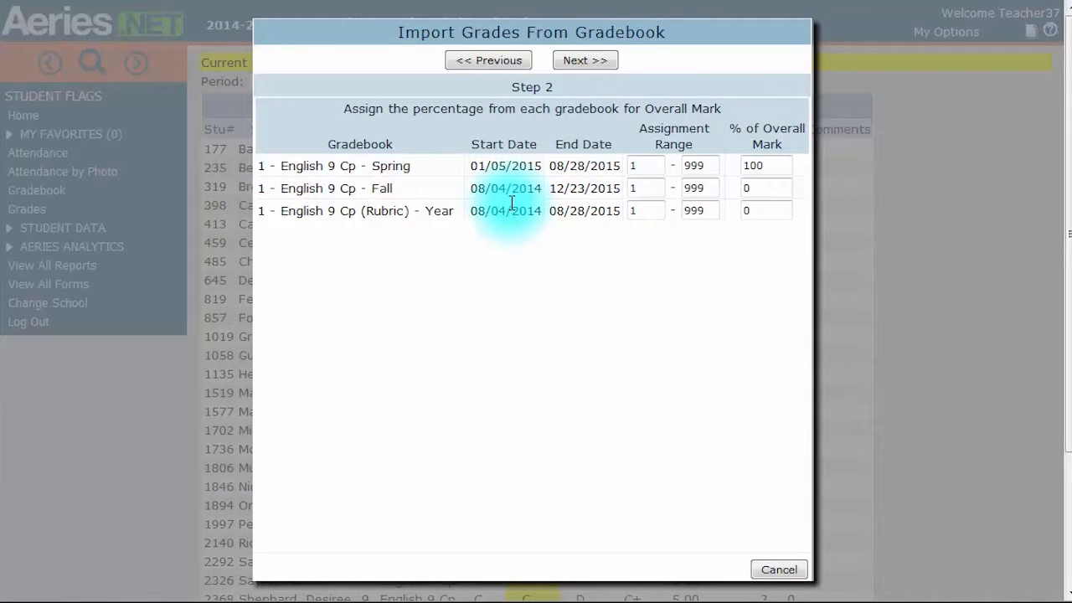
# Set the overall mark percentages to 0 for English 9 Cp - Spring, 75 for Fall and 25 for the Rubric - Year gradebook
pyautogui.doubleClick(758, 165)
pyautogui.write('0')
pyautogui.press('Tab')
pyautogui.press('Tab')
pyautogui.press('Tab')
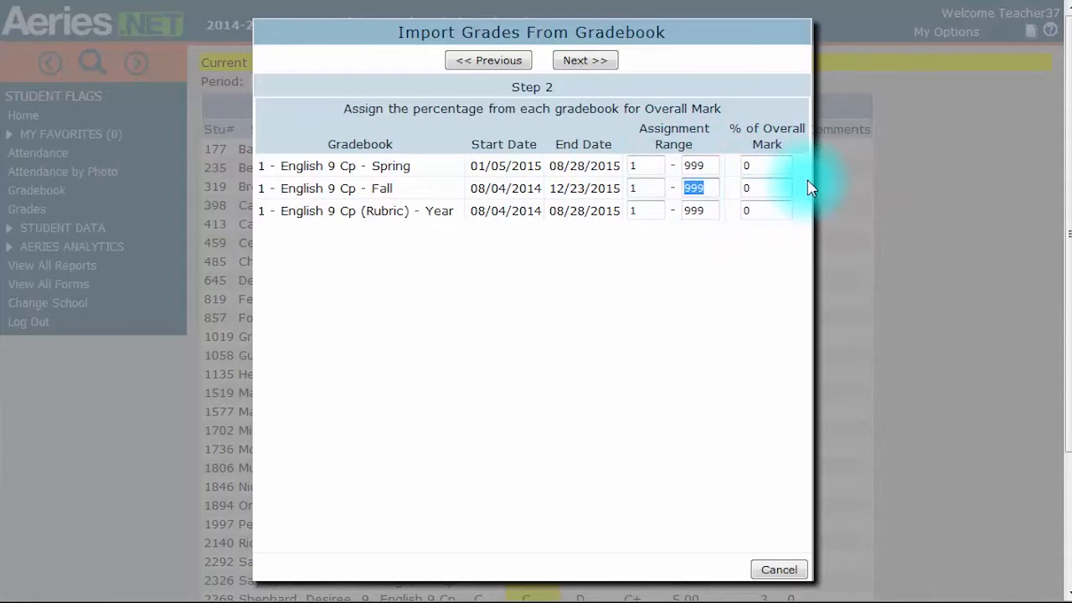
pyautogui.write('75')
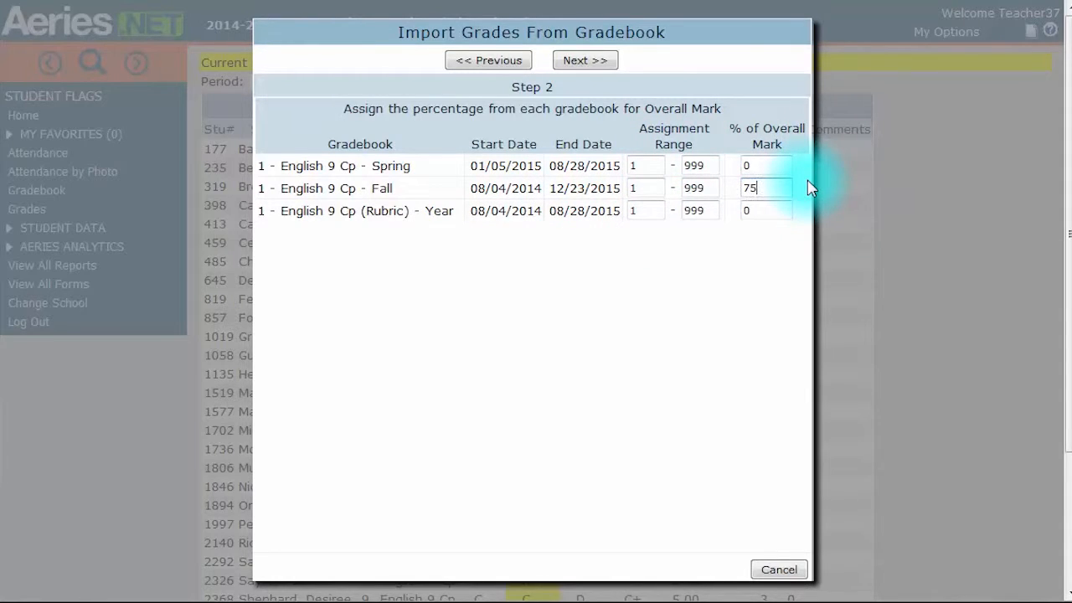
pyautogui.doubleClick(770, 211)
pyautogui.write('25')
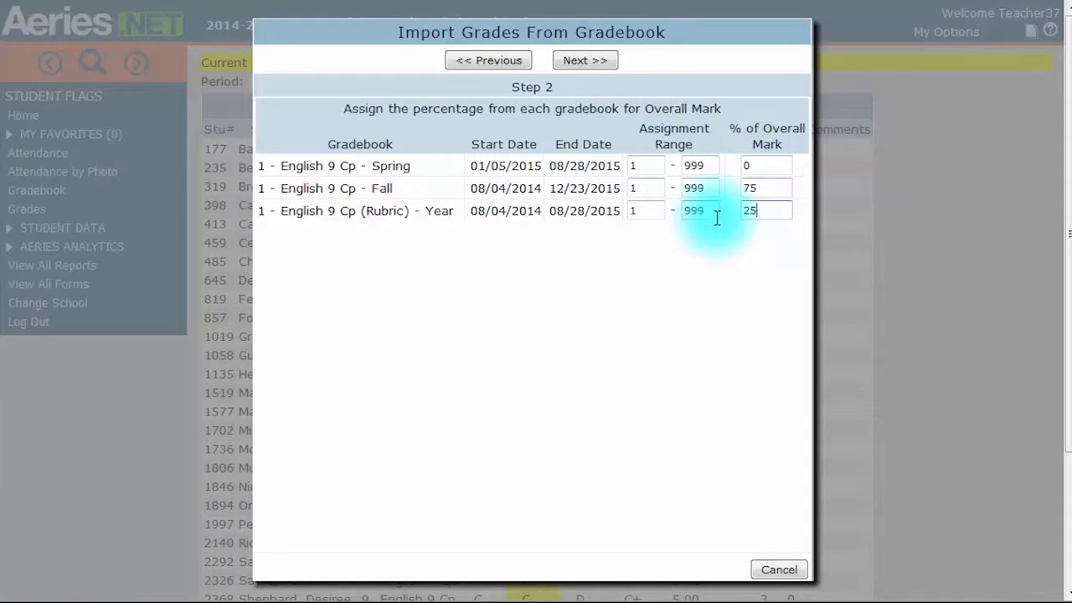
# Set the end of the assignment range for the English 9 Cp (Rubric) - Year gradebook to 20
pyautogui.click(706, 216)
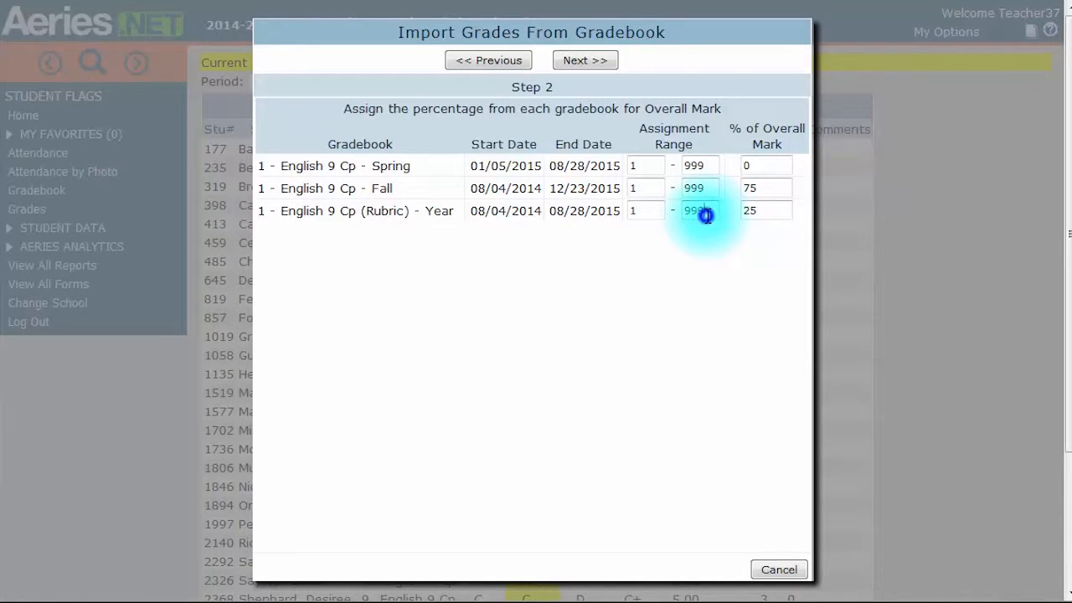
pyautogui.moveTo(710, 215); pyautogui.dragTo(683, 212)
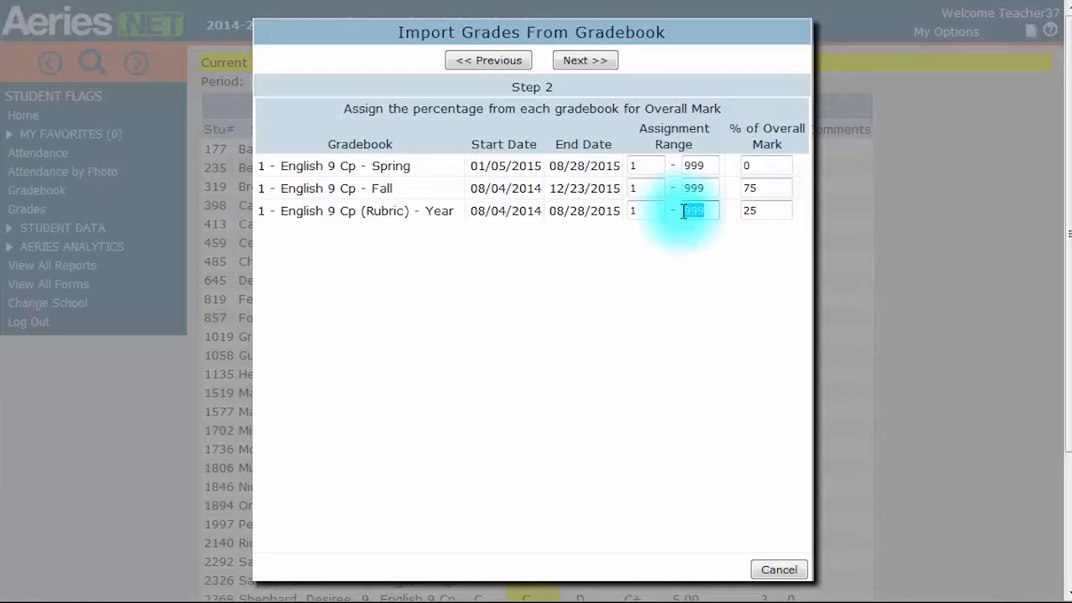
pyautogui.write('20')
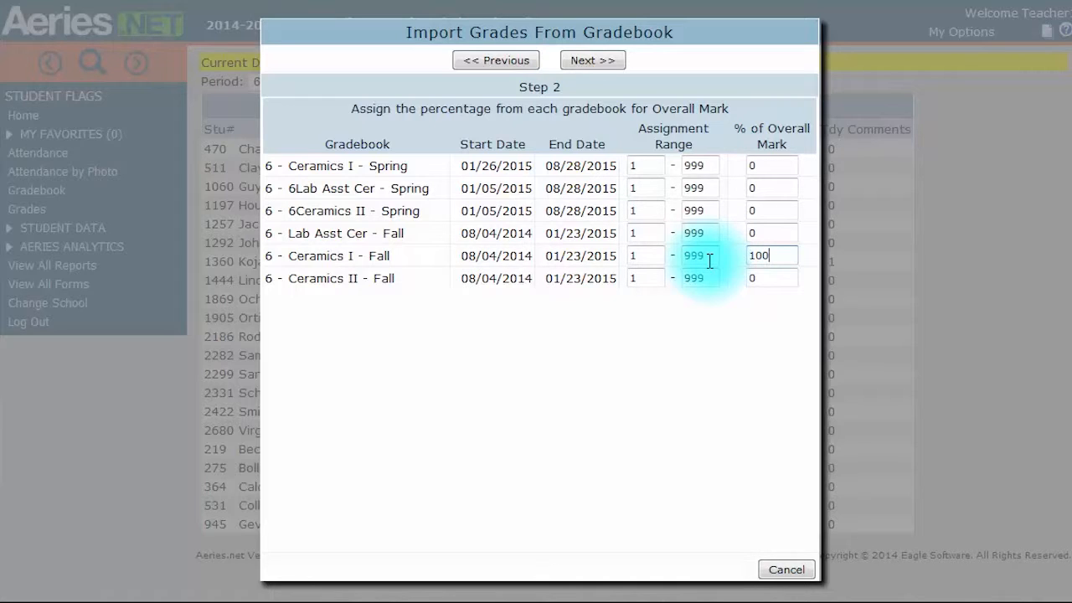
# In the period 6 import's mark ranges, set A+ to low 0 and high 0, and set the high value of A to 100
pyautogui.click(602, 62)
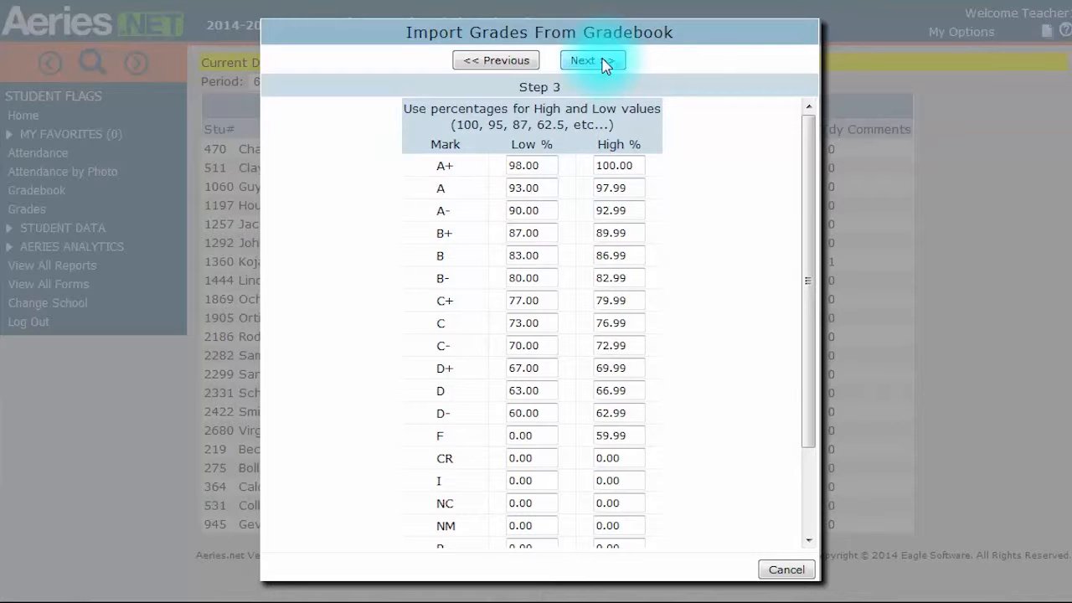
pyautogui.moveTo(544, 165); pyautogui.dragTo(492, 163)
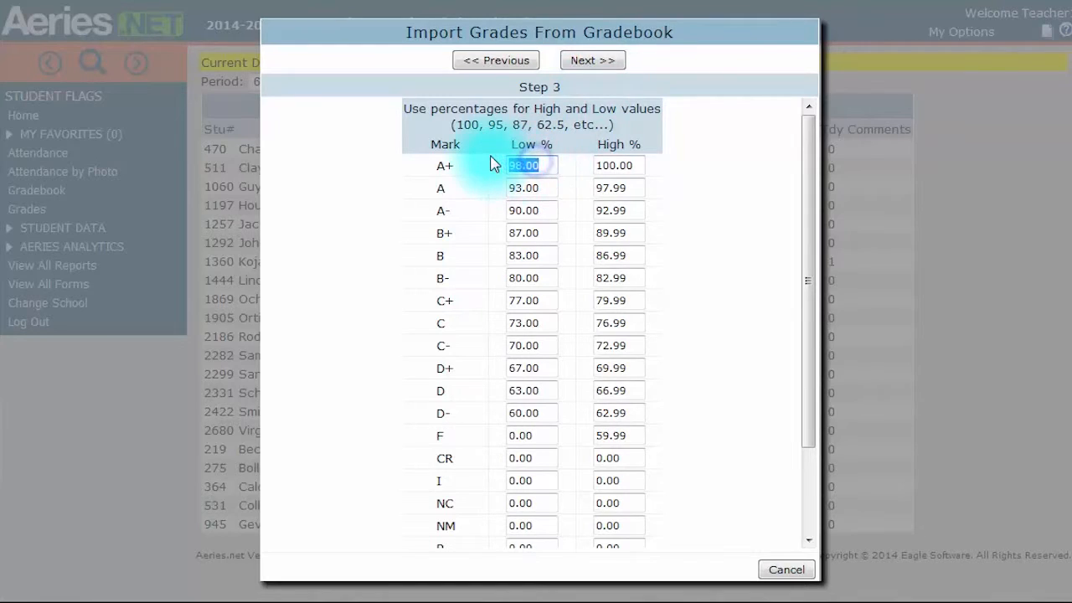
pyautogui.write('0')
pyautogui.press('Tab')
pyautogui.write('0')
pyautogui.press('Tab')
pyautogui.press('Tab')
pyautogui.write('100')
pyautogui.press('Tab')
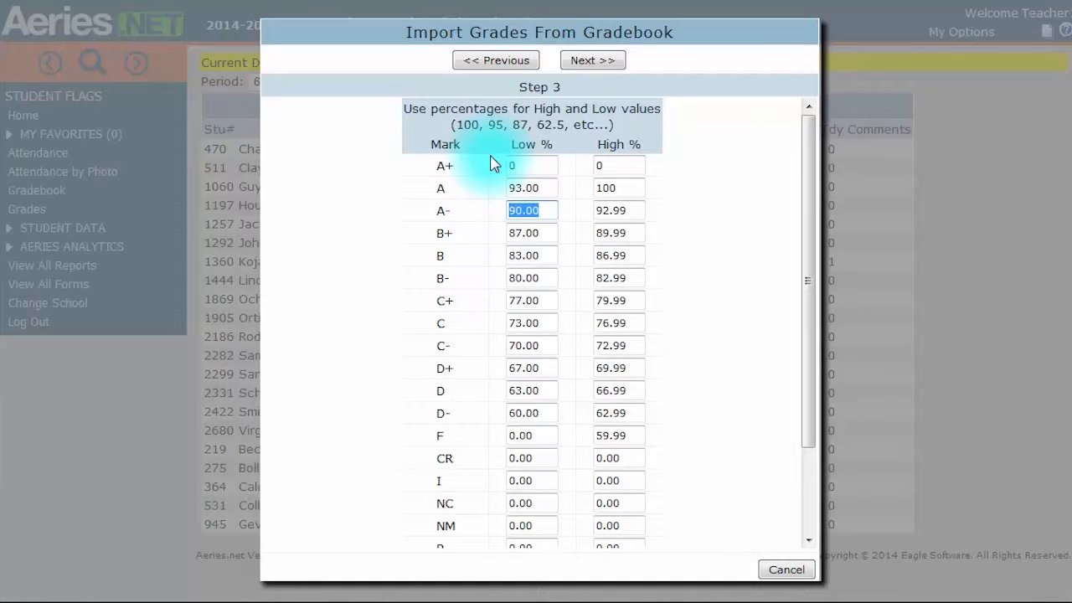
# Proceed to the calculated results and import the Ceramics I grades
pyautogui.click(575, 61)
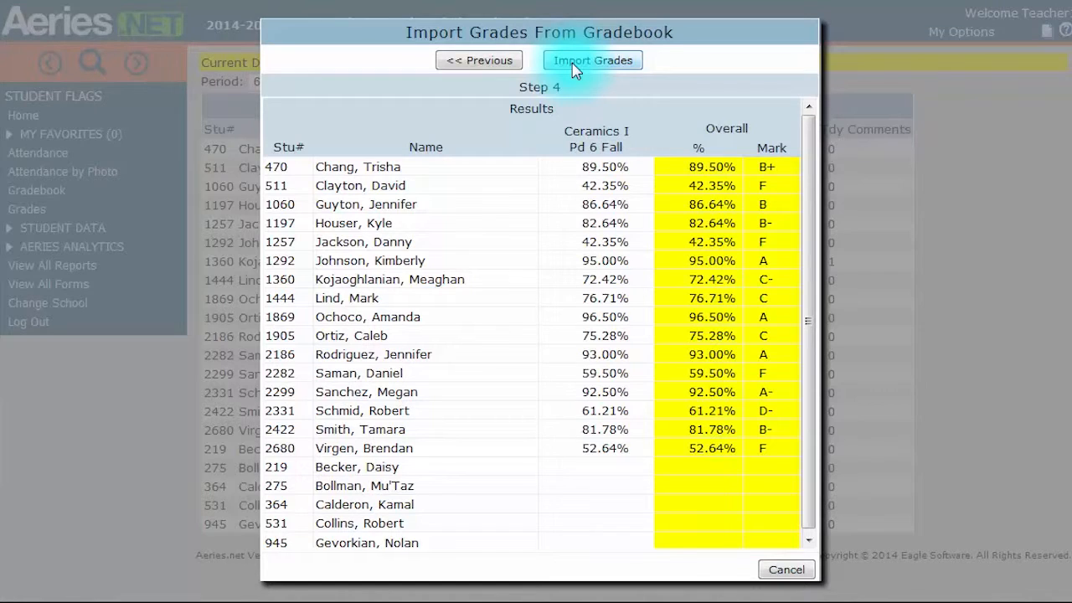
pyautogui.click(574, 65)
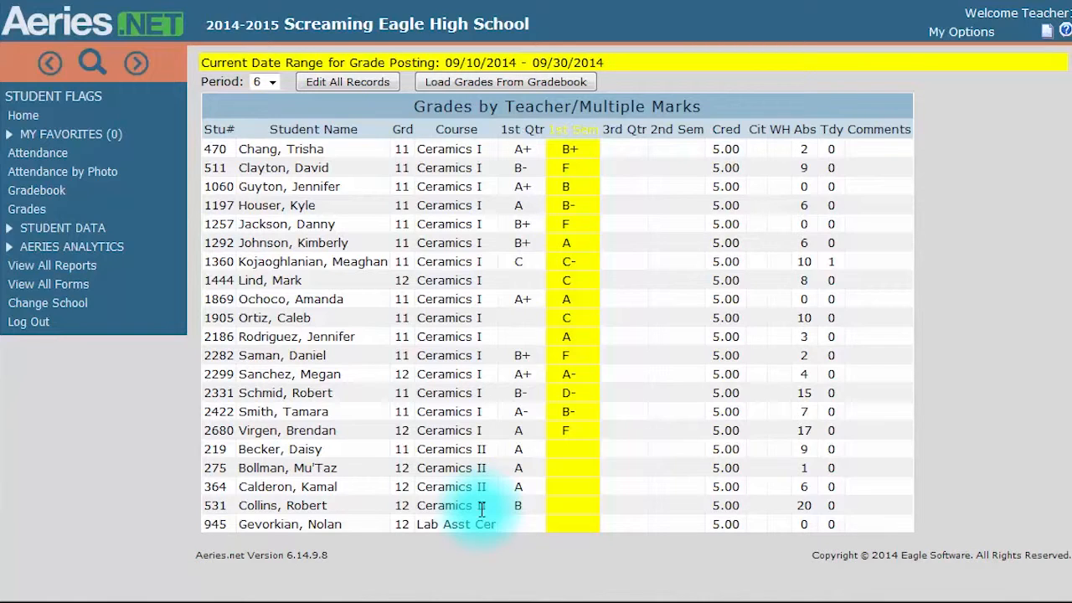
# Edit all records and change the first student's 1st semester mark to A-
pyautogui.click(385, 83)
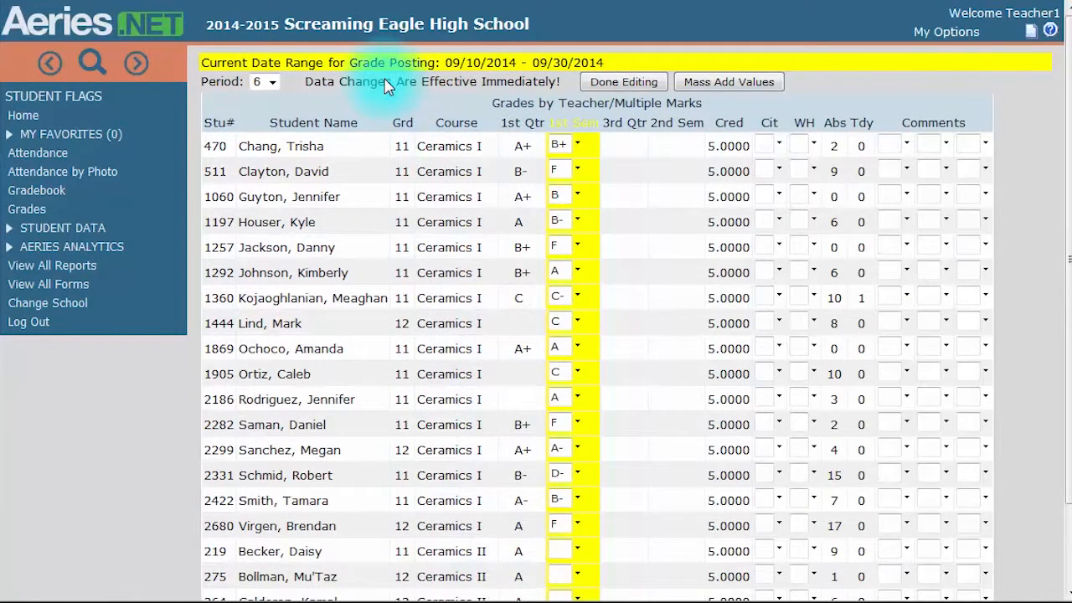
pyautogui.click(578, 143)
pyautogui.scroll(2, 591, 166)
pyautogui.click(561, 201)
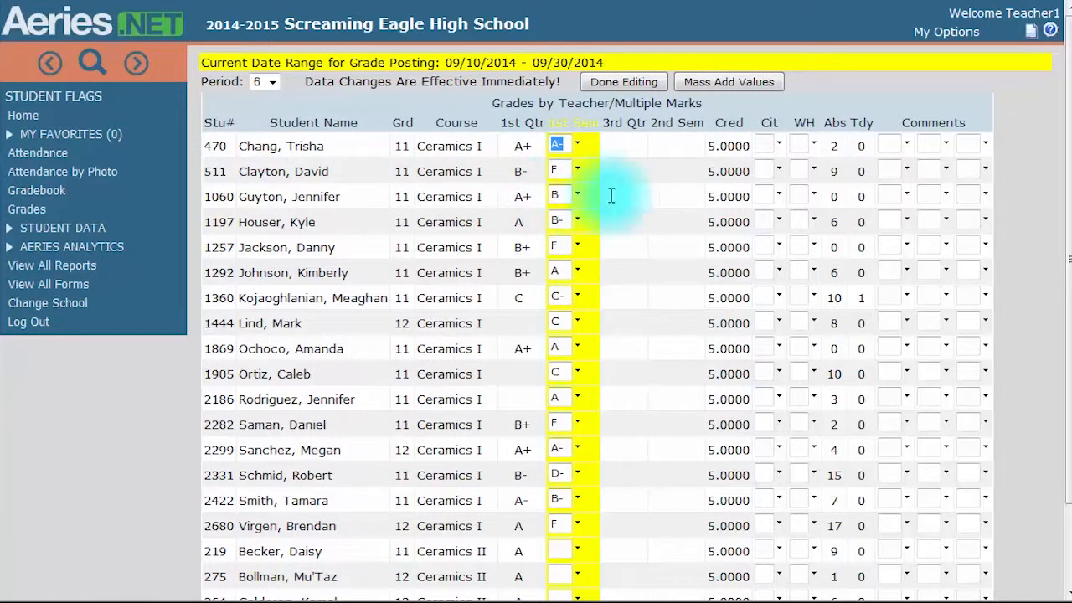
pyautogui.click(731, 84)
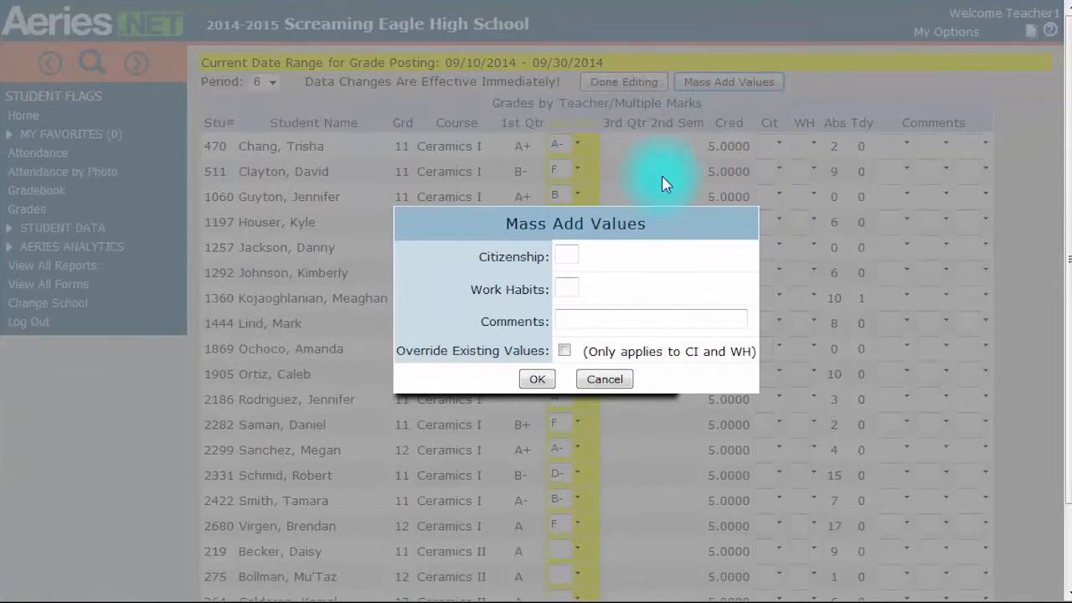
pyautogui.click(598, 317)
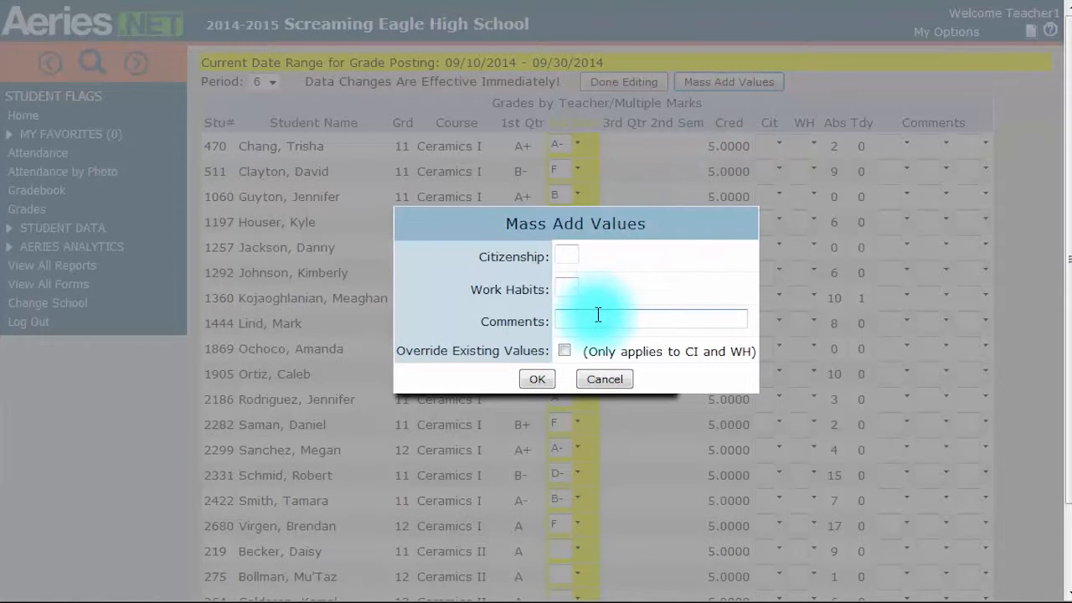
pyautogui.click(605, 378)
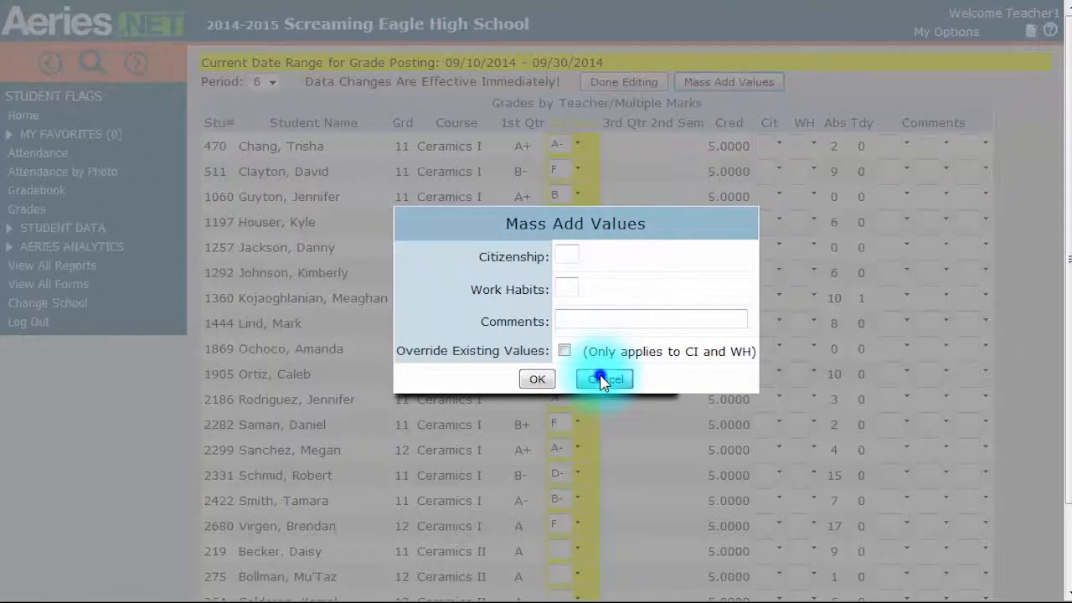
# Assign comment B, Works At Apparent Ability, as the first student's first comment and finish editing the records
pyautogui.click(905, 144)
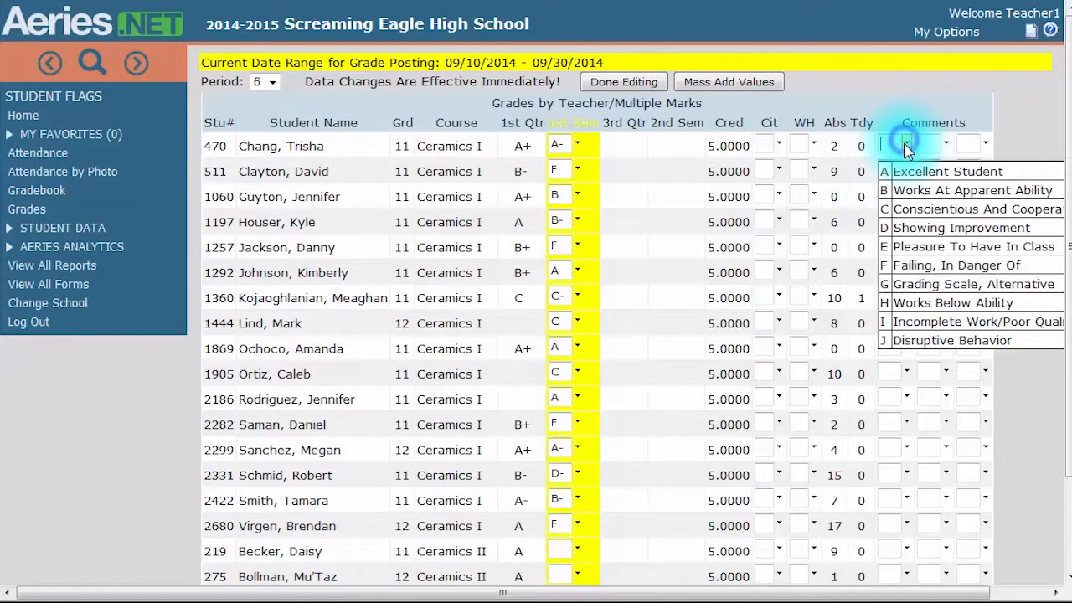
pyautogui.click(901, 191)
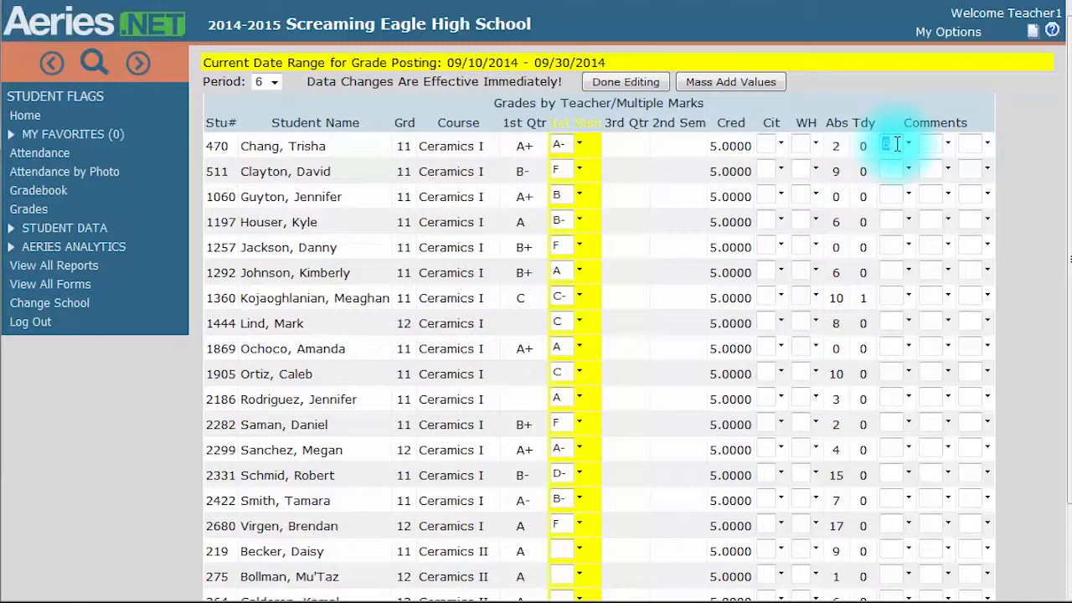
pyautogui.click(634, 84)
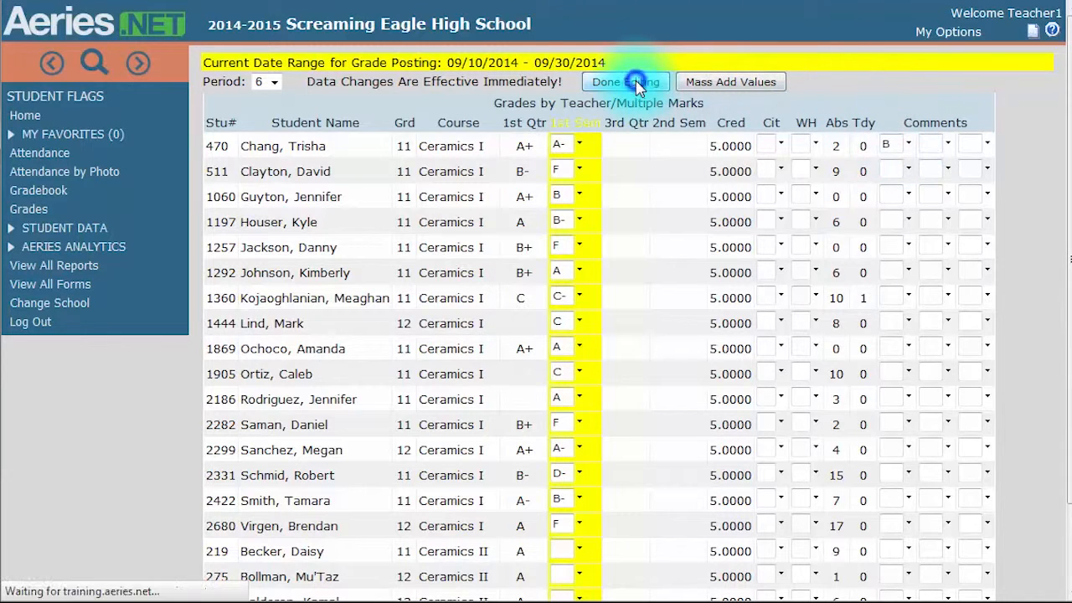